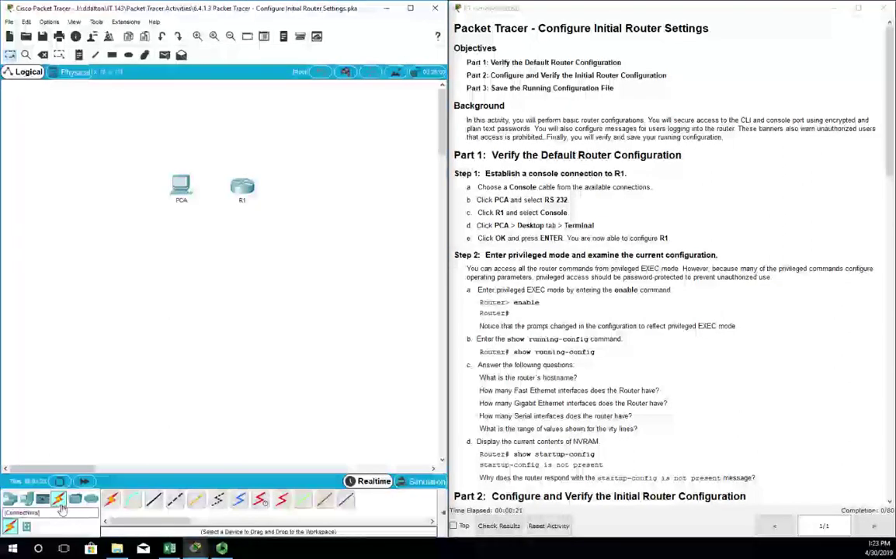
# Step: Run a Console cable from PCA's RS 232 port to router R1's Console port
pyautogui.click(132, 499)
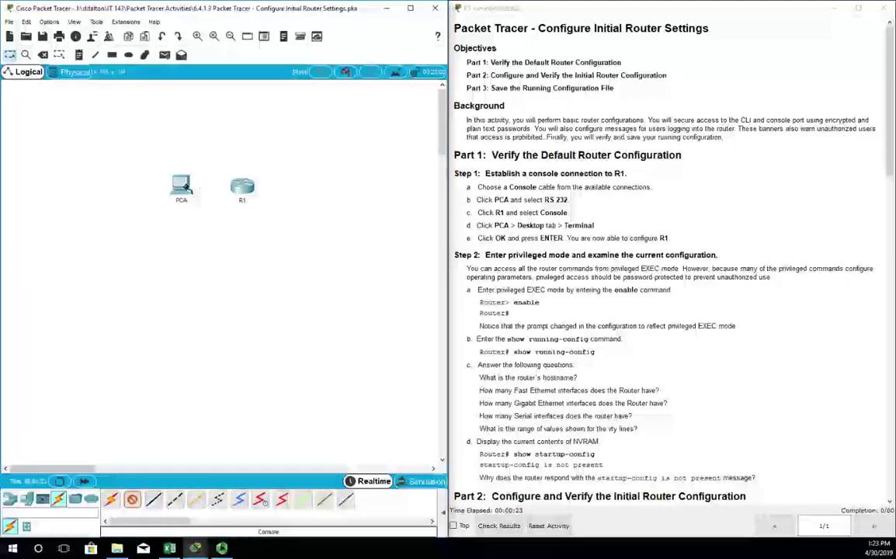
pyautogui.click(185, 187)
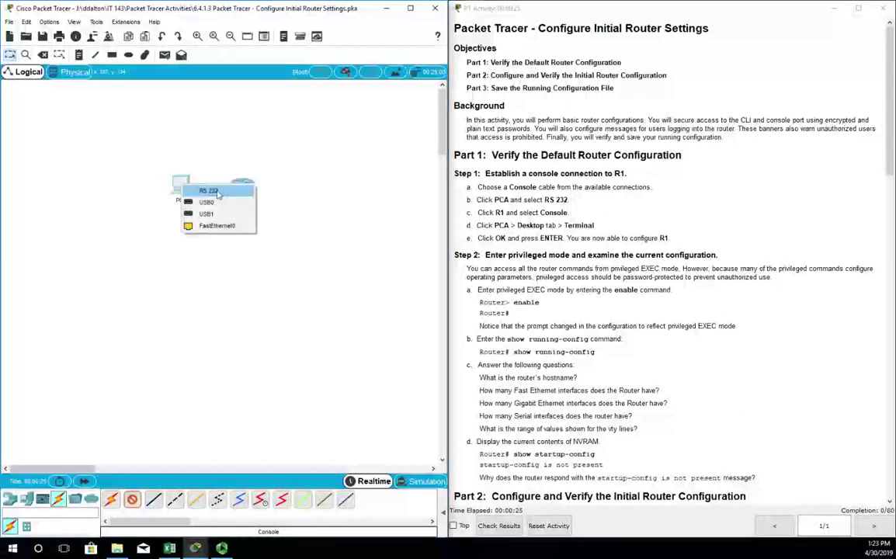
pyautogui.click(217, 194)
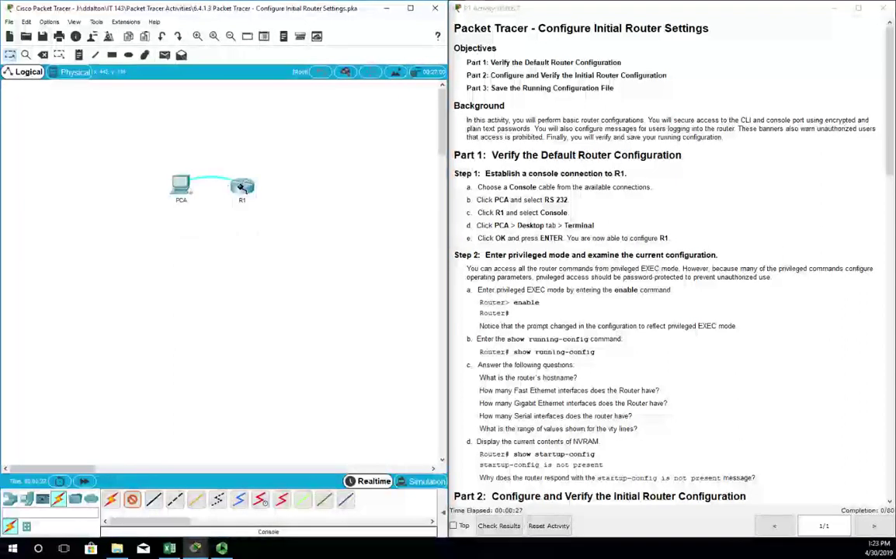
pyautogui.click(242, 188)
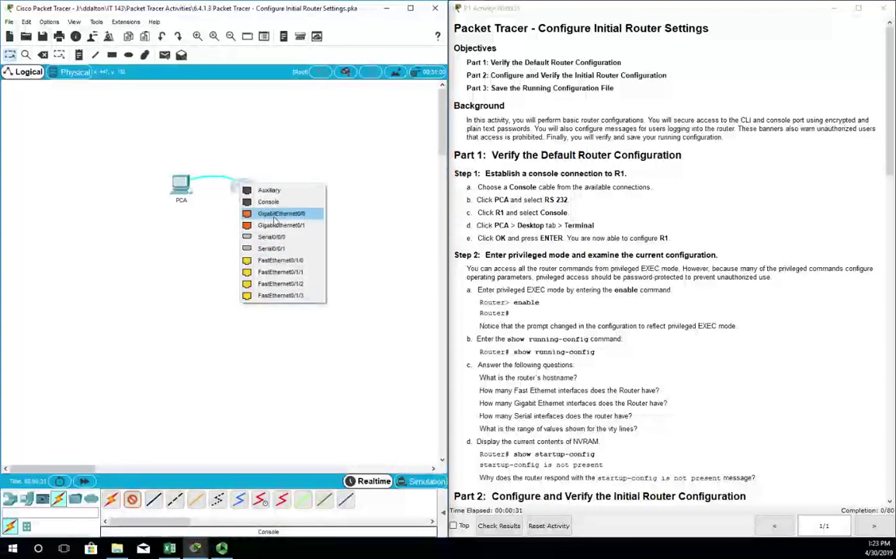
pyautogui.click(272, 202)
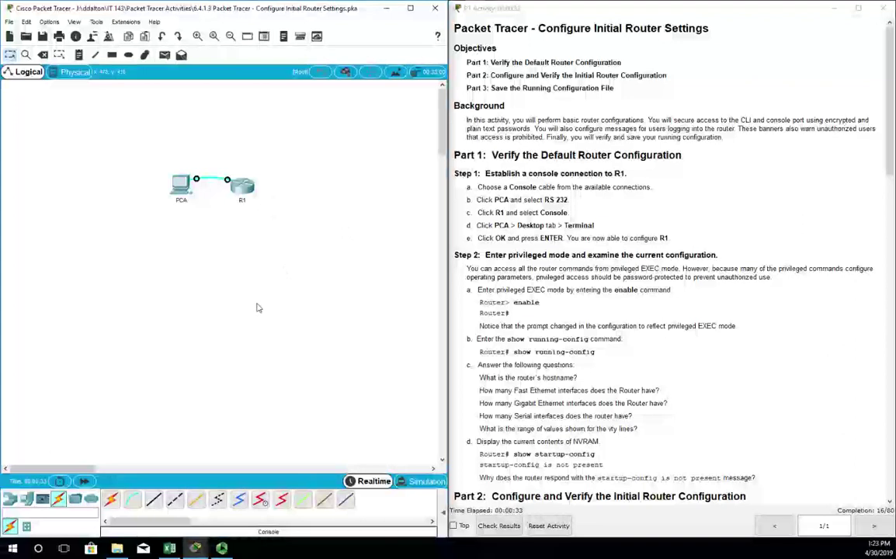
# Step: Start PCA's Desktop Terminal with 9600 bps, 8 data bits and no parity
pyautogui.click(178, 184)
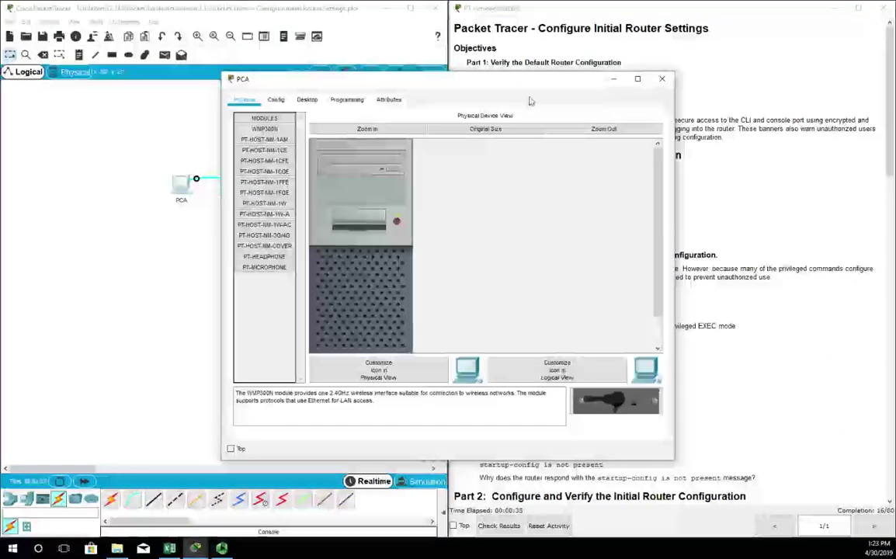
pyautogui.moveTo(511, 80); pyautogui.dragTo(288, 50)
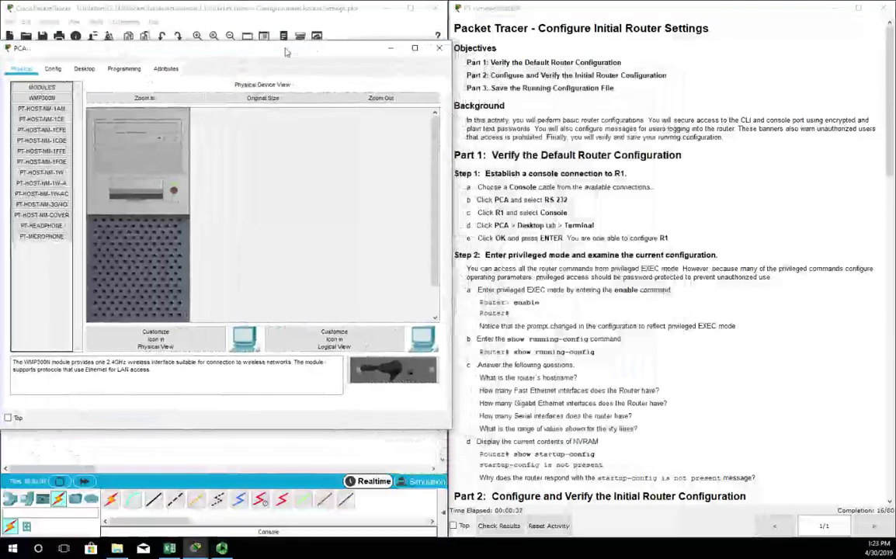
pyautogui.moveTo(226, 51); pyautogui.dragTo(230, 49)
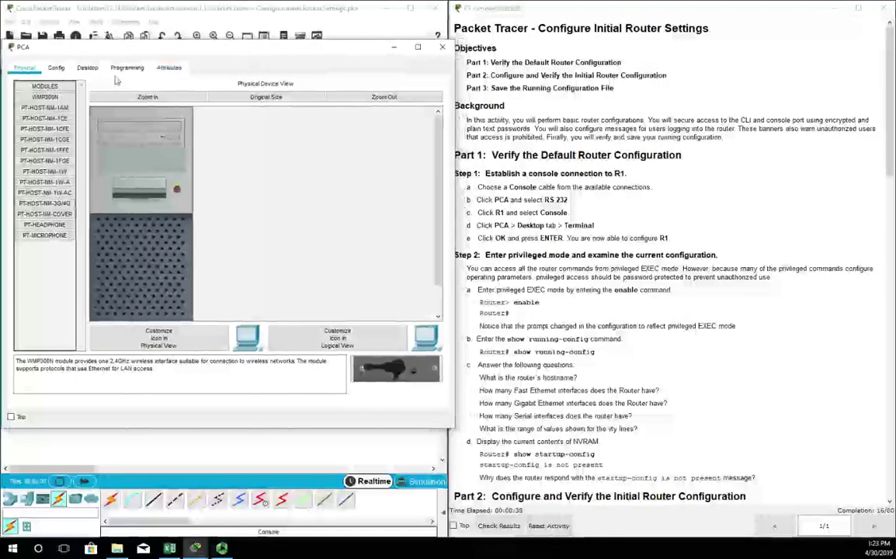
pyautogui.click(96, 70)
pyautogui.click(207, 99)
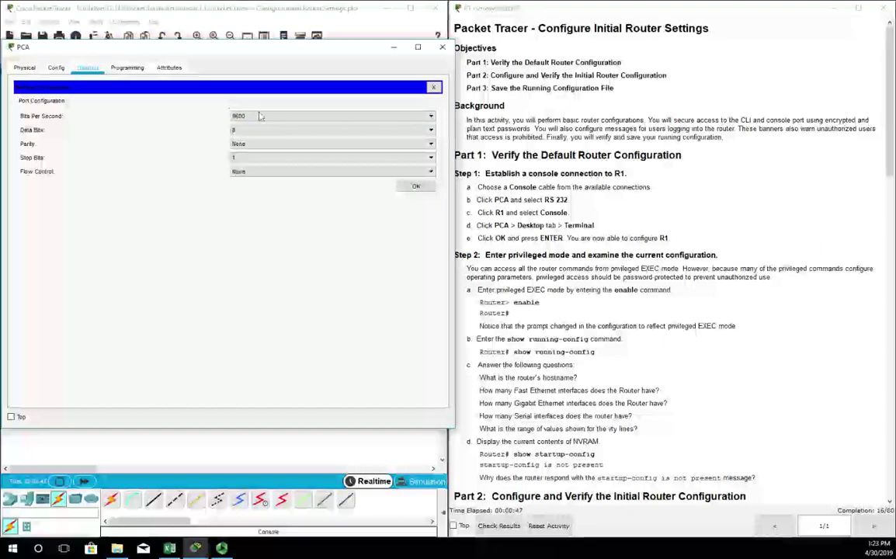
pyautogui.click(414, 187)
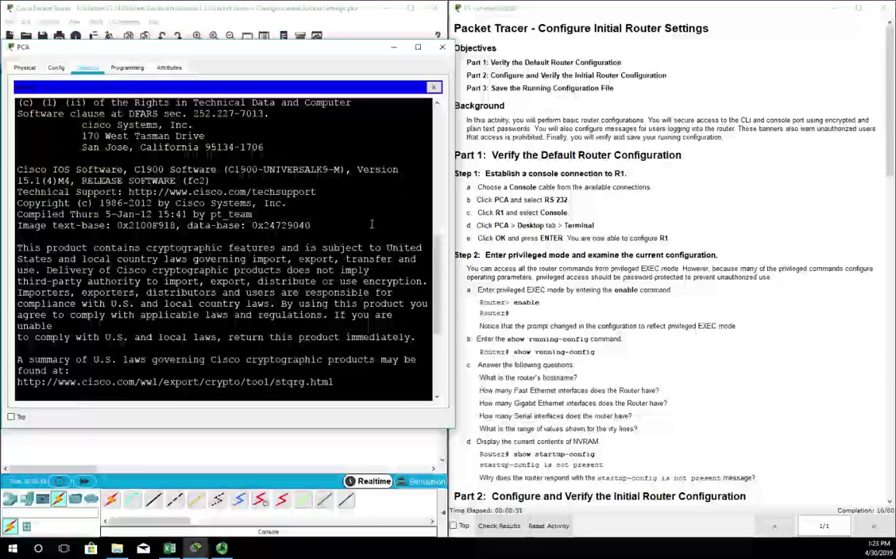
# Step: Wake R1's console and enter 'enable' to reach the Router# privileged prompt
pyautogui.scroll(12, 371, 225)
pyautogui.scroll(-1, 371, 210)
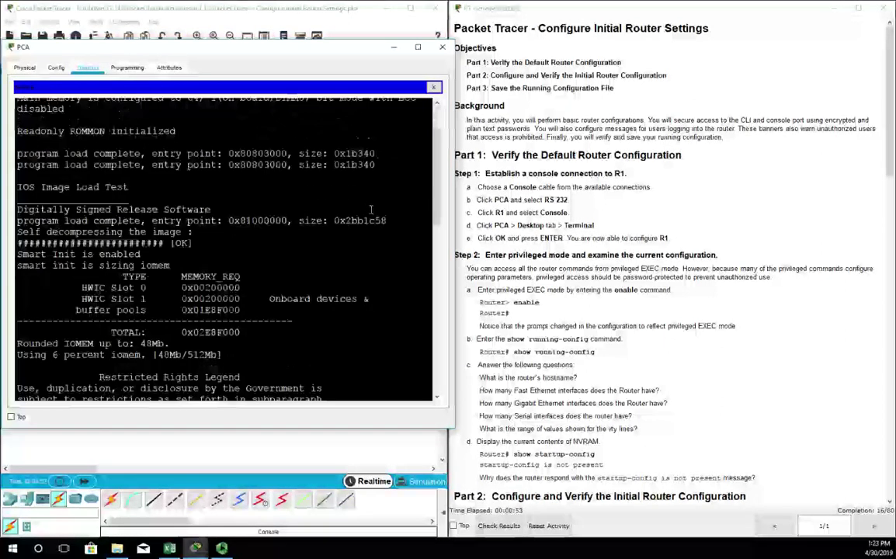
pyautogui.scroll(-10, 371, 210)
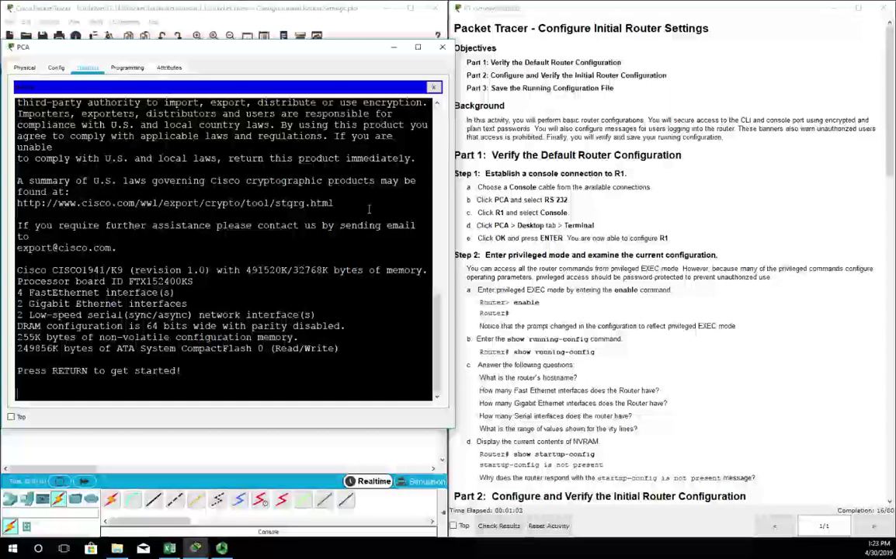
pyautogui.press('Return')
pyautogui.press('Return')
pyautogui.press('Return')
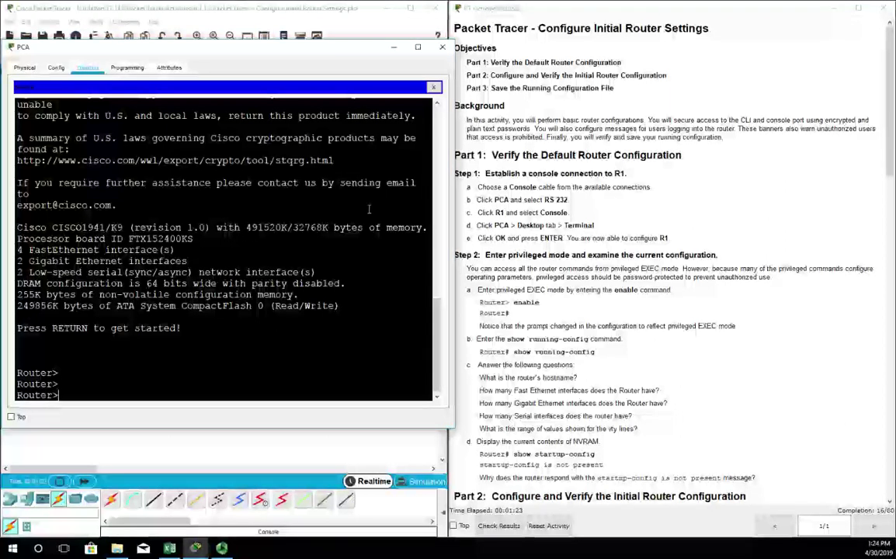
pyautogui.write('enable')
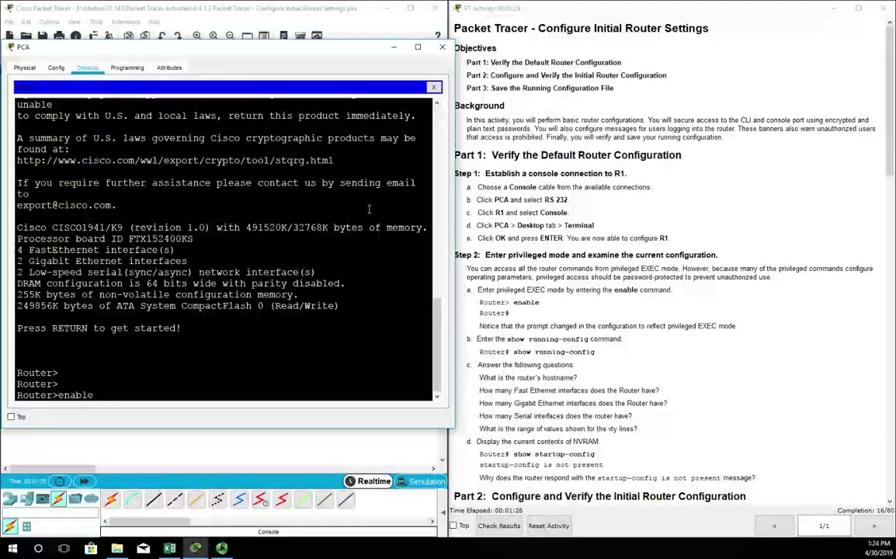
pyautogui.press('Return')
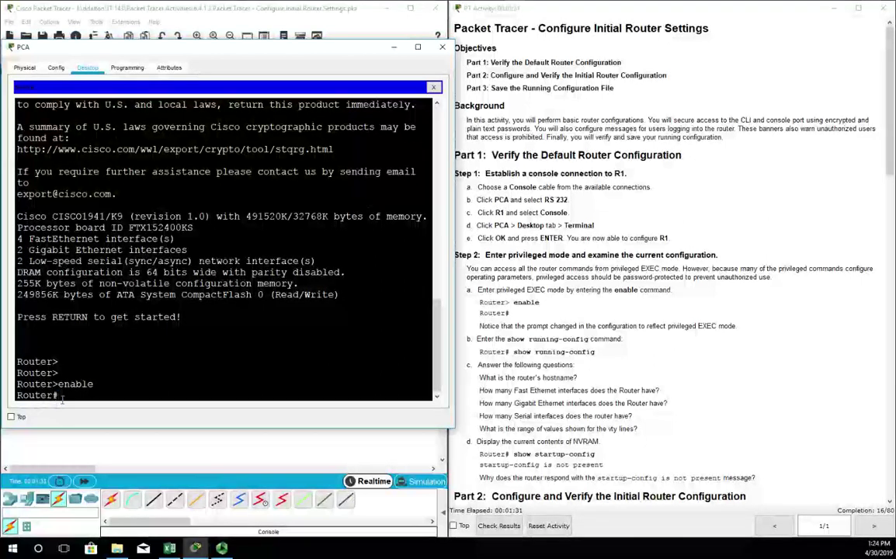
pyautogui.moveTo(59, 361); pyautogui.dragTo(54, 362)
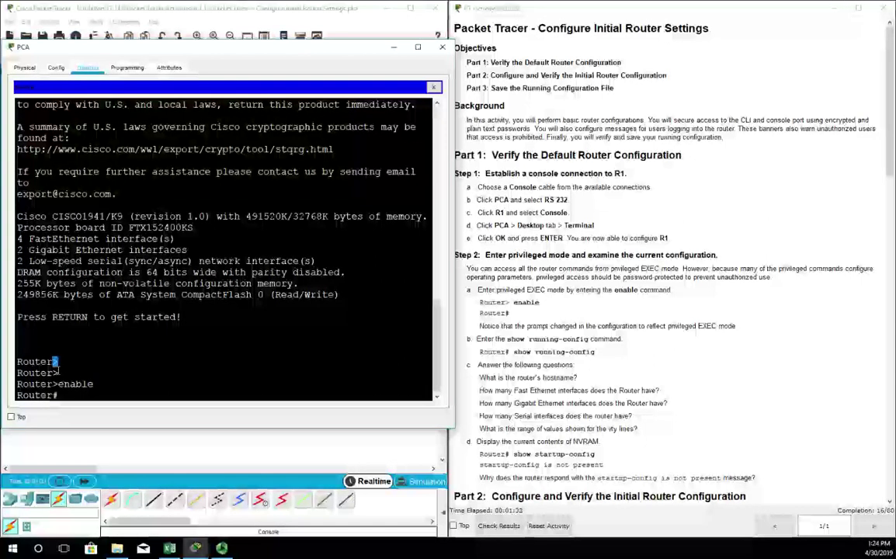
pyautogui.click(85, 404)
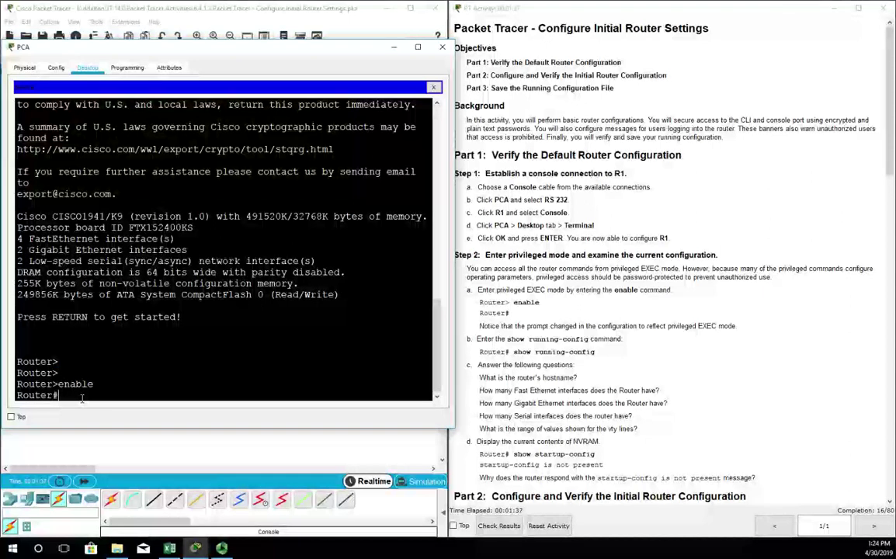
# Step: Page through R1's full 'sh run' output to the vty lines, then scroll instructions to Part 2
pyautogui.write('run')
pyautogui.press('Return')
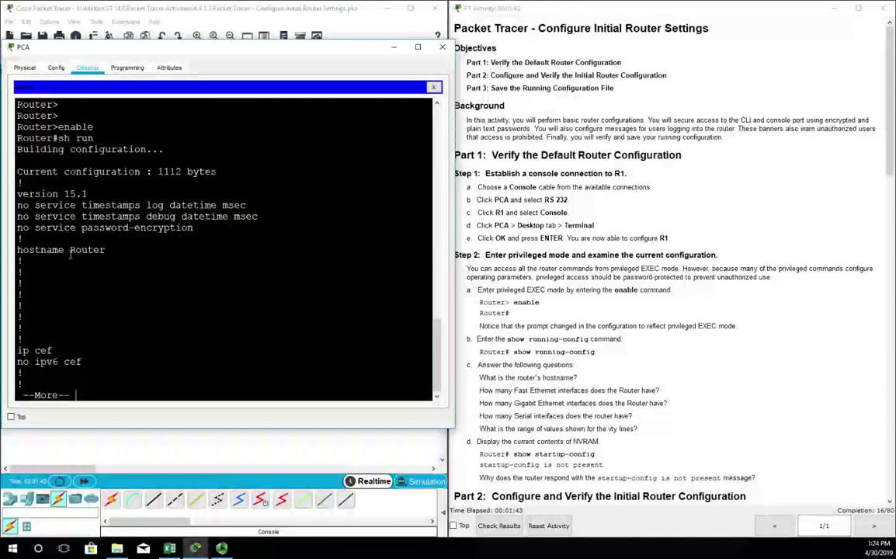
pyautogui.press('space')
pyautogui.press('space')
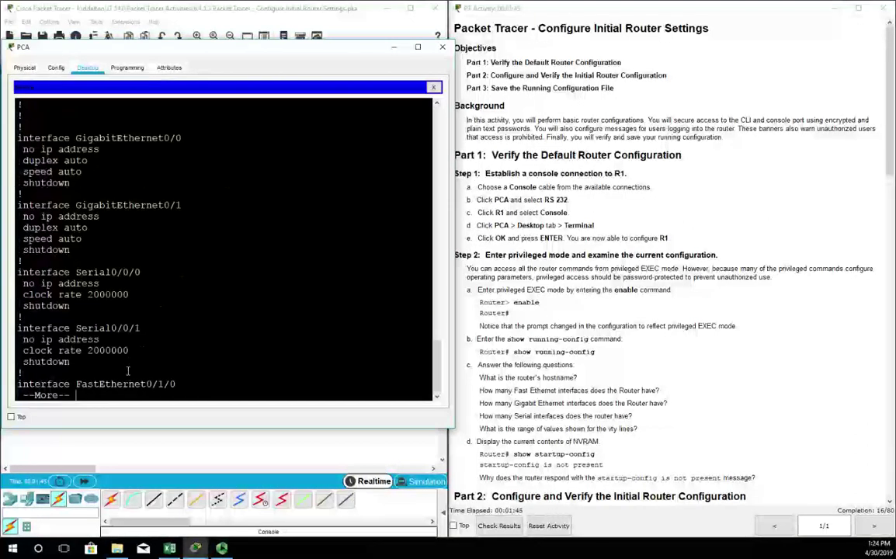
pyautogui.press('space')
pyautogui.press('space')
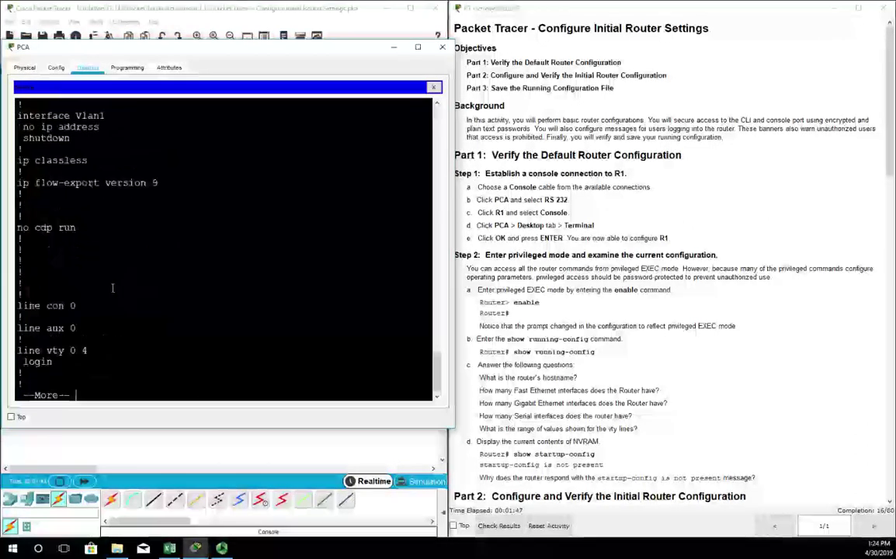
pyautogui.press('space')
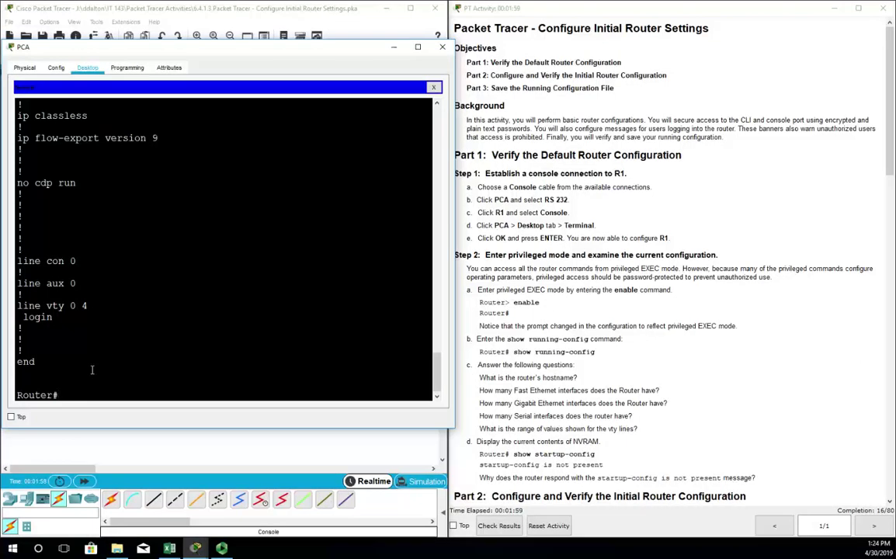
pyautogui.scroll(-6, 705, 306)
pyautogui.scroll(-3, 705, 306)
pyautogui.scroll(-1, 703, 303)
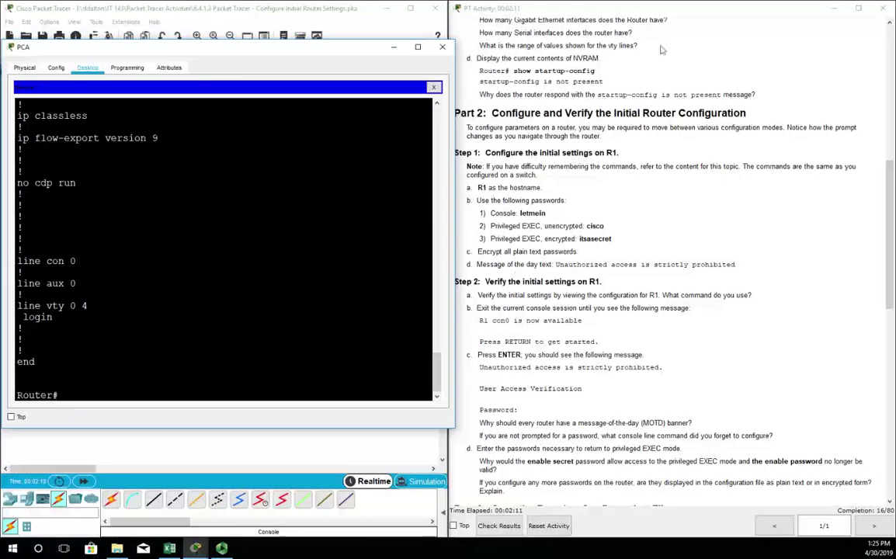
# Step: Run 'sh start' to confirm R1 has no startup-config in NVRAM
pyautogui.write('sh start')
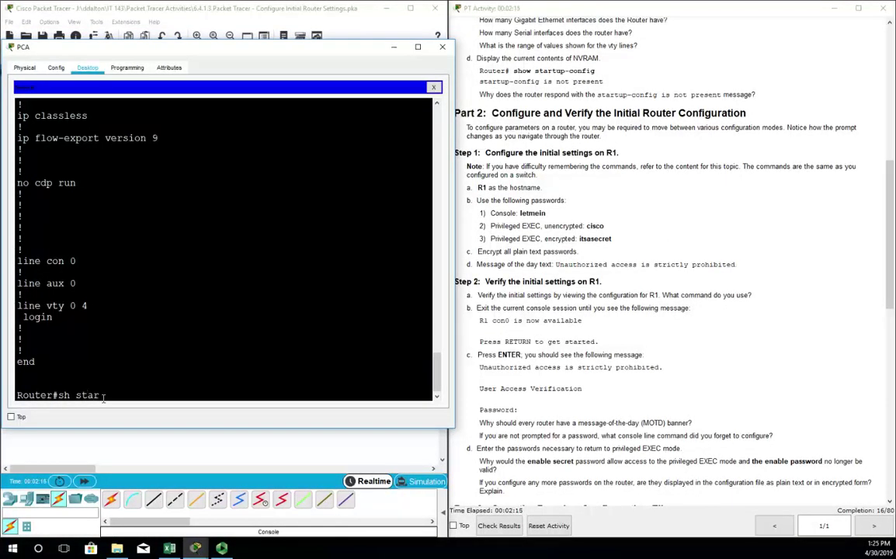
pyautogui.press('Return')
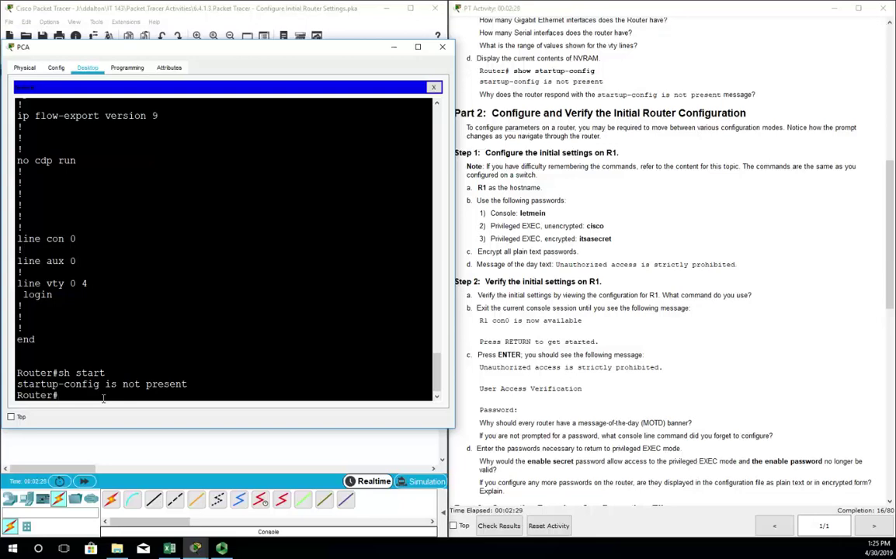
# Step: Enter global configuration mode and set the hostname to R1
pyautogui.write('config t')
pyautogui.press('Return')
pyautogui.write('hos')
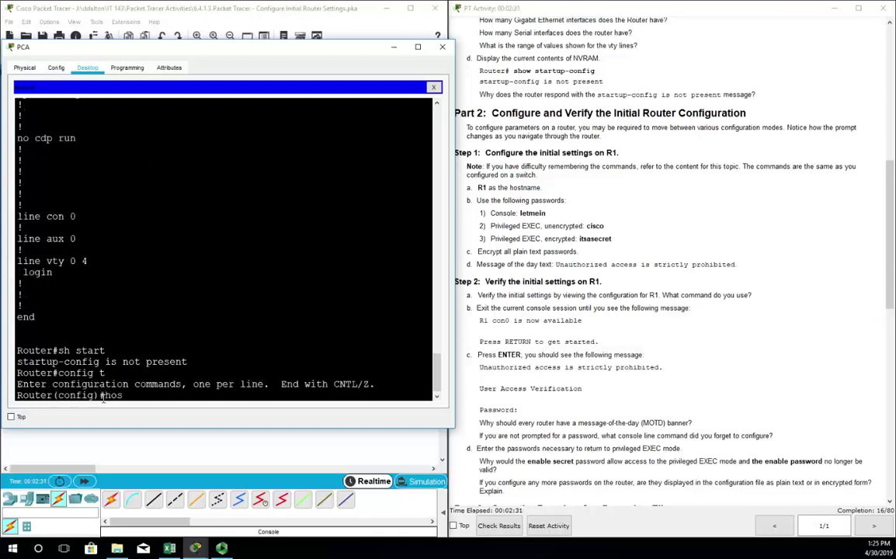
pyautogui.write('t R1')
pyautogui.press('Return')
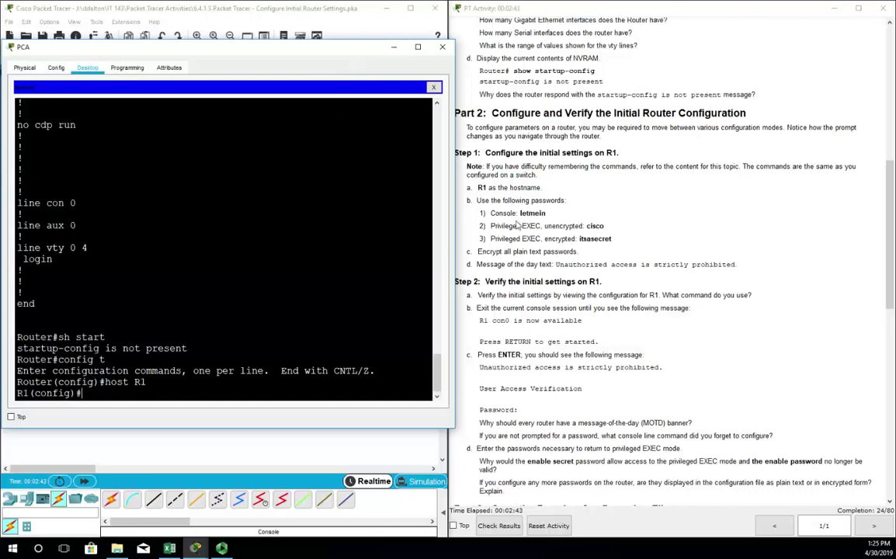
# Step: Give console line 0 a password and require login on it
pyautogui.write('line con 0')
pyautogui.press('Return')
pyautogui.write('pass letmein')
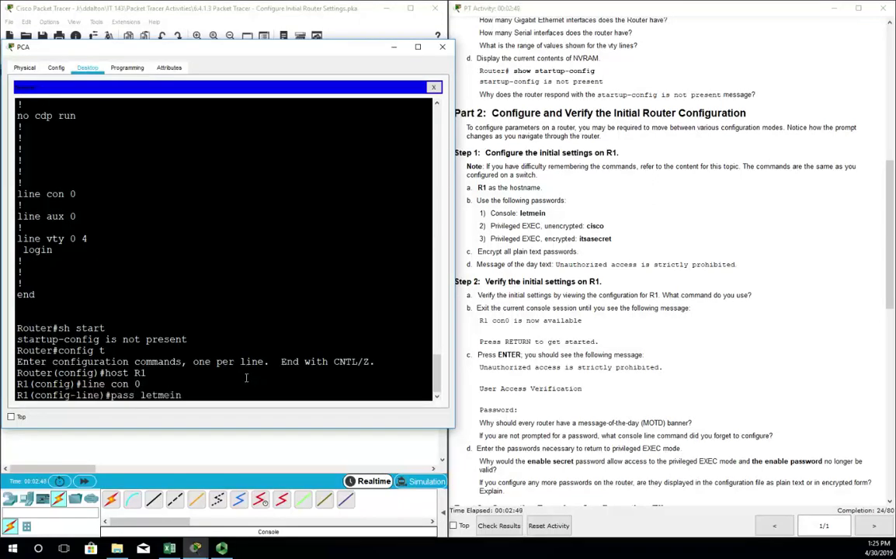
pyautogui.press('Return')
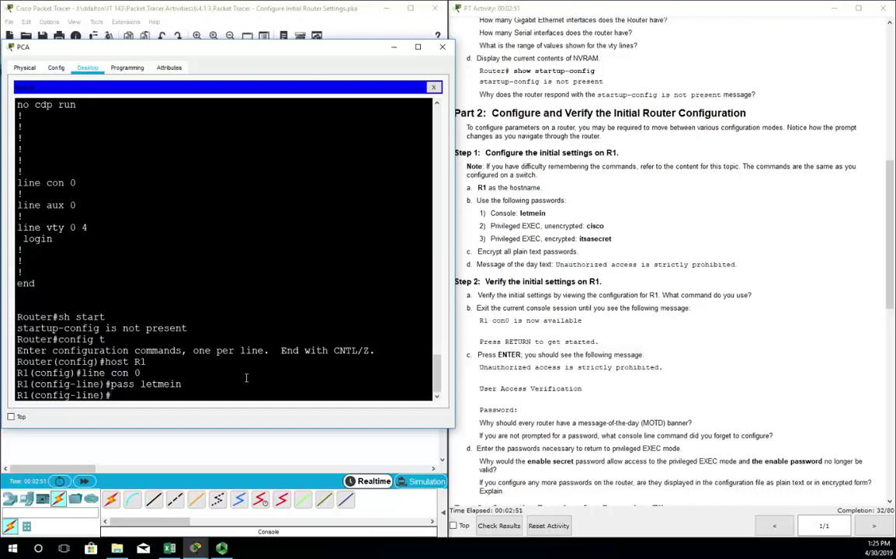
pyautogui.write('login')
pyautogui.press('Return')
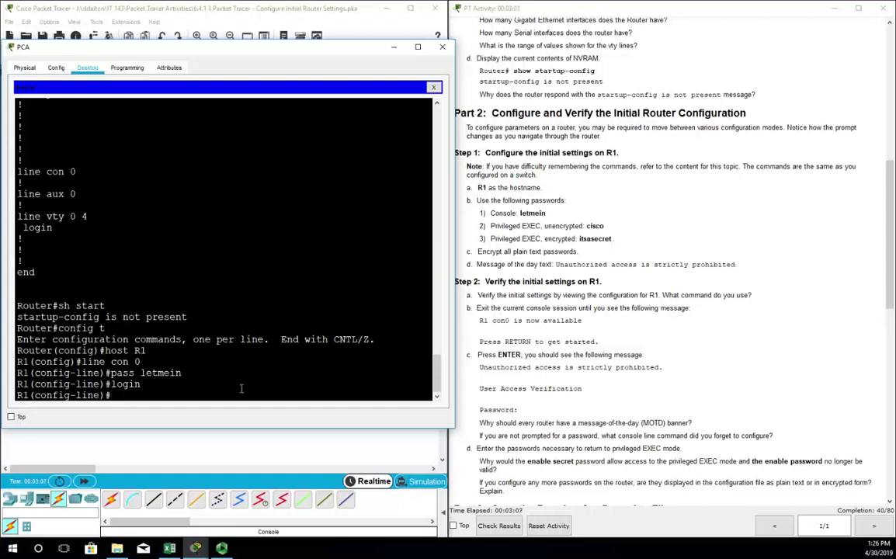
# Step: Set a plain enable password and an encrypted enable secret on R1
pyautogui.write('enab pass cisco')
pyautogui.press('Return')
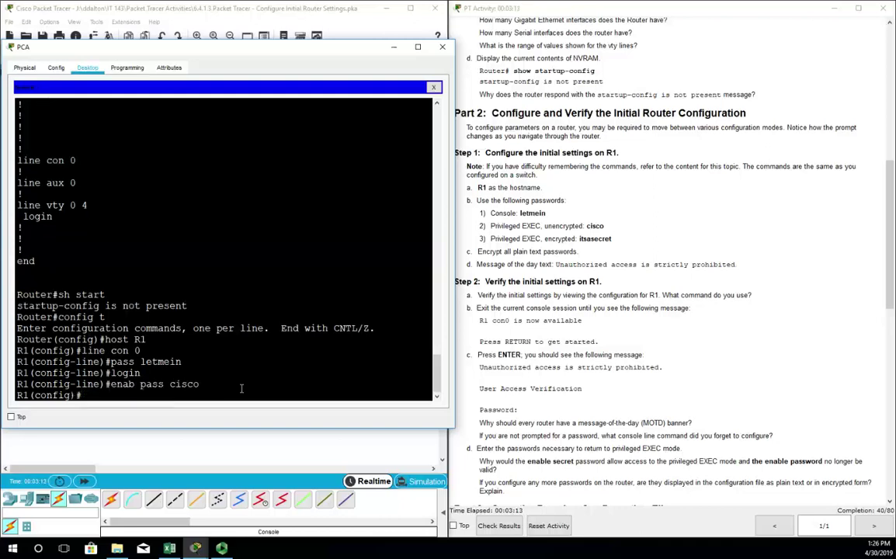
pyautogui.write('enab sec itsasecret')
pyautogui.press('Return')
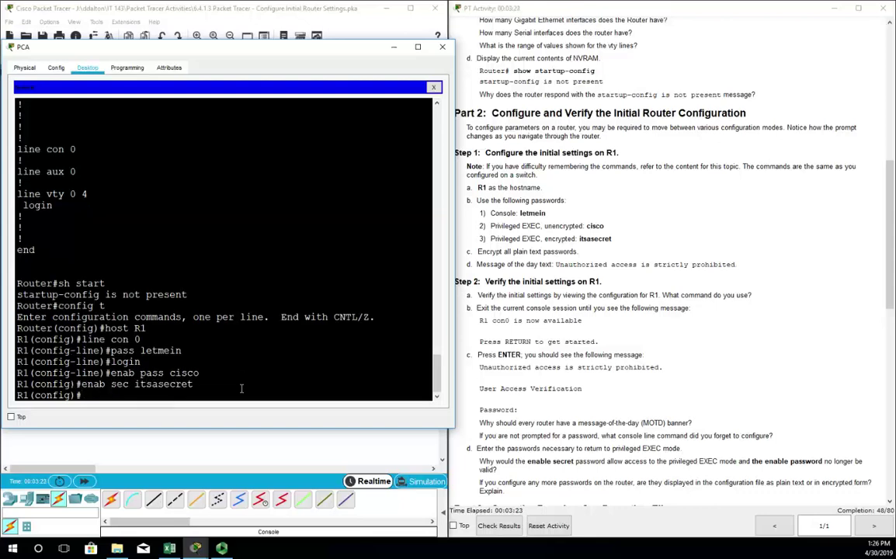
# Step: Highlight the prompts and secret command in the console to review the entered lines
pyautogui.moveTo(17, 374); pyautogui.dragTo(210, 378)
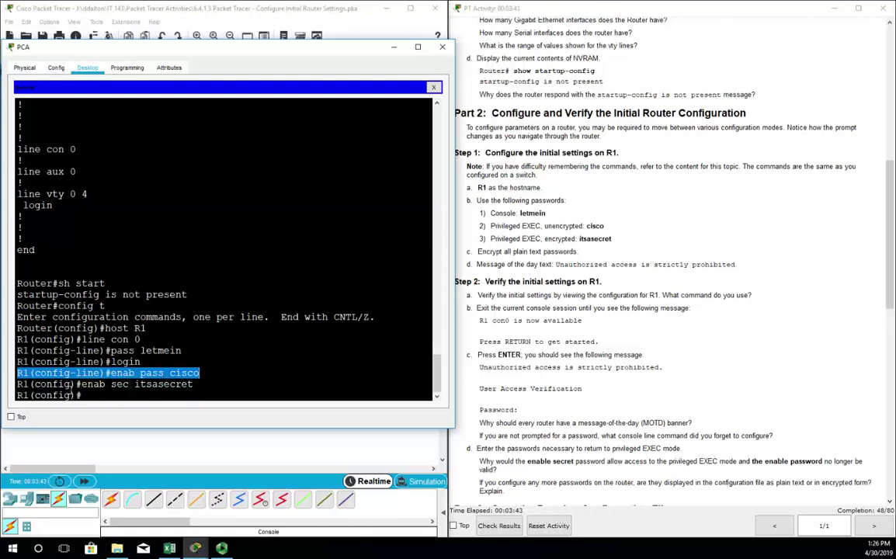
pyautogui.moveTo(77, 383); pyautogui.dragTo(13, 383)
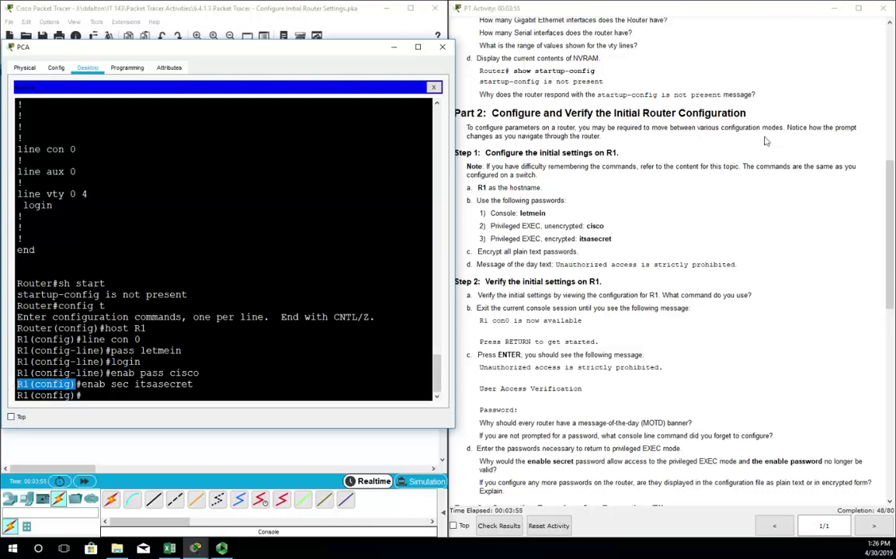
pyautogui.click(110, 399)
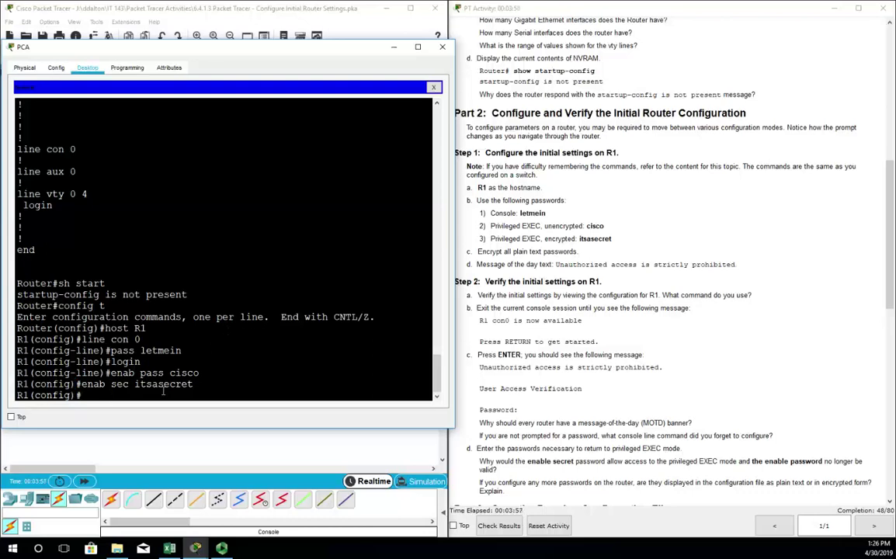
pyautogui.doubleClick(120, 385)
pyautogui.click(120, 402)
# Step: Run service password-encryption to encrypt R1's plain-text passwords
pyautogui.write('service password')
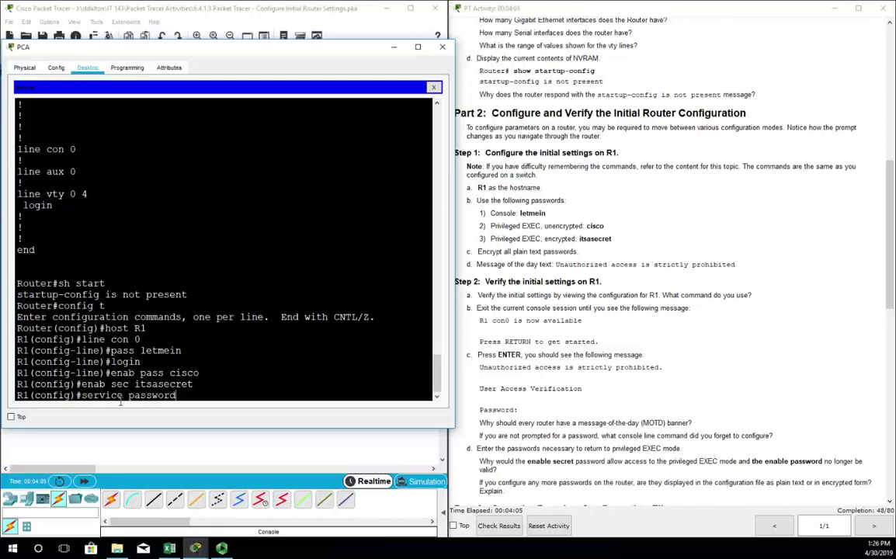
pyautogui.write('=')
pyautogui.write('encryp')
pyautogui.write('tion')
pyautogui.press('Return')
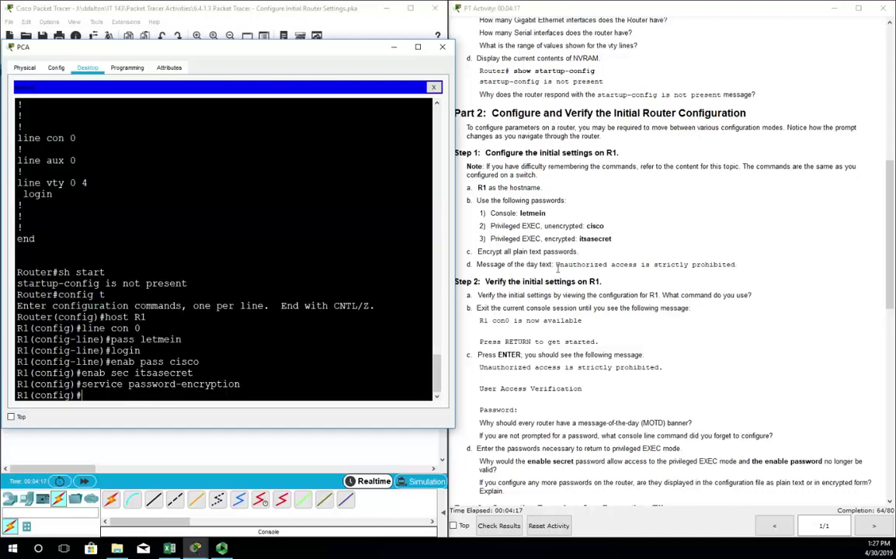
pyautogui.moveTo(482, 264); pyautogui.dragTo(736, 265)
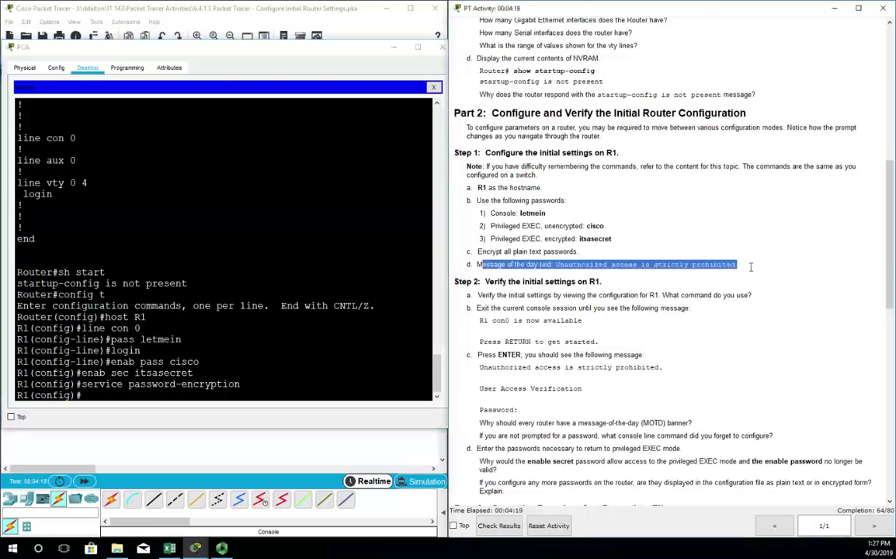
pyautogui.click(159, 398)
# Step: Set banner motd to "Unauthorized access is strictly prohibited"
pyautogui.write('banner motd')
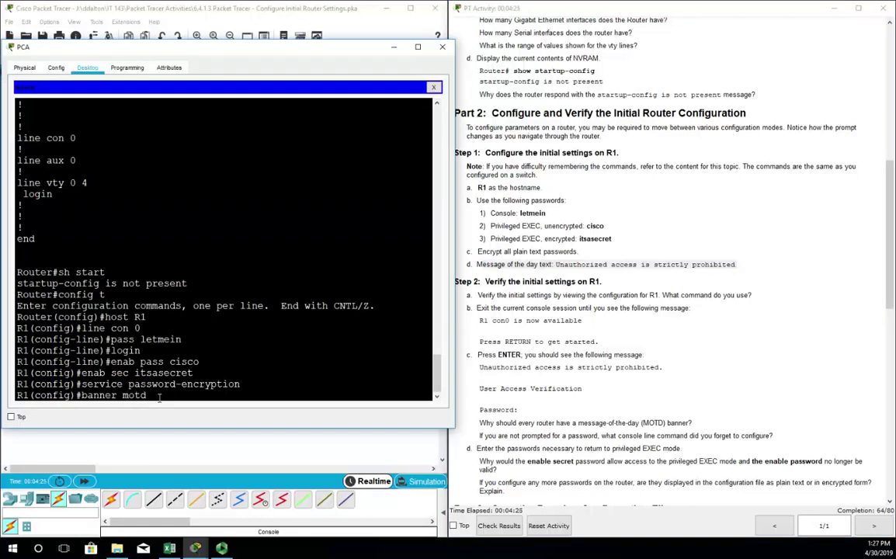
pyautogui.write(' "Unat')
pyautogui.press('BackSpace')
pyautogui.write('uh')
pyautogui.press('BackSpace')
pyautogui.write('thorized')
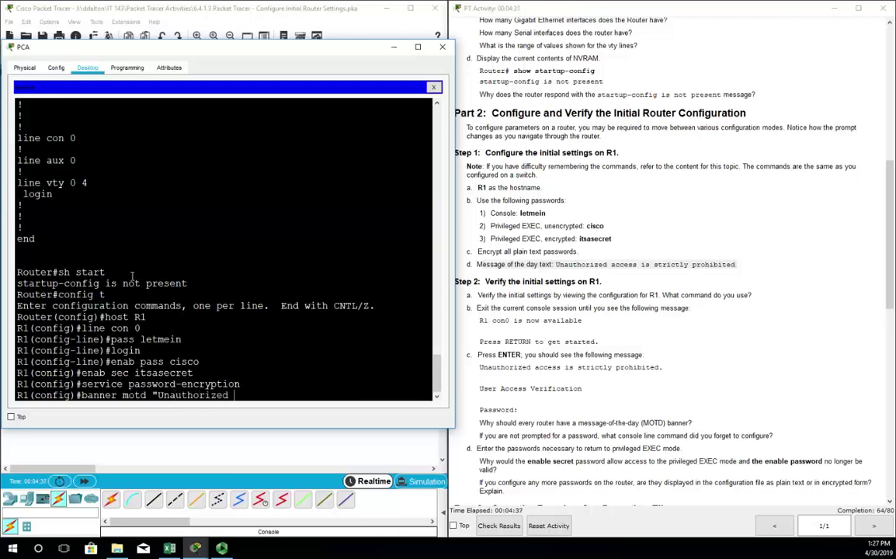
pyautogui.write(' access is strictly ptoh')
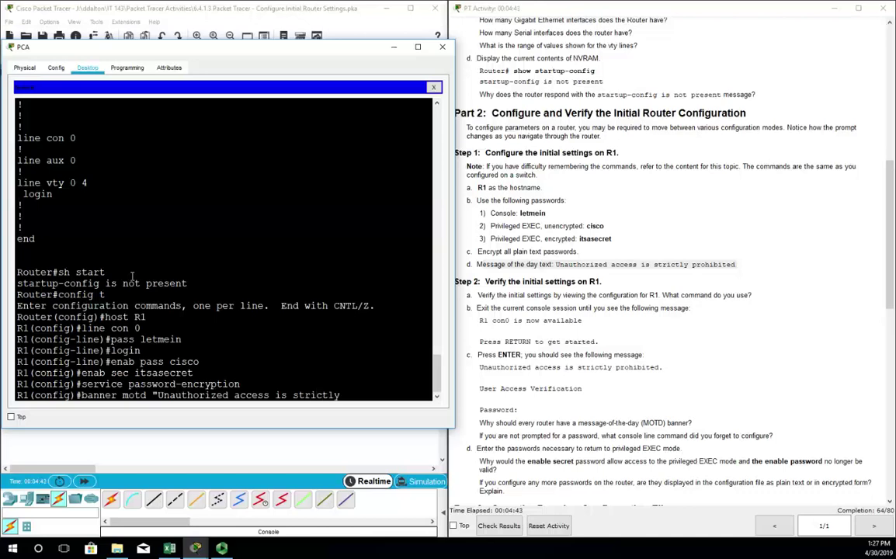
pyautogui.press('BackSpace')
pyautogui.press('BackSpace')
pyautogui.press('BackSpace')
pyautogui.write('rohibi')
pyautogui.press('BackSpace')
pyautogui.press('BackSpace')
pyautogui.write('n')
pyautogui.press('BackSpace')
pyautogui.write('bited"')
pyautogui.press('Return')
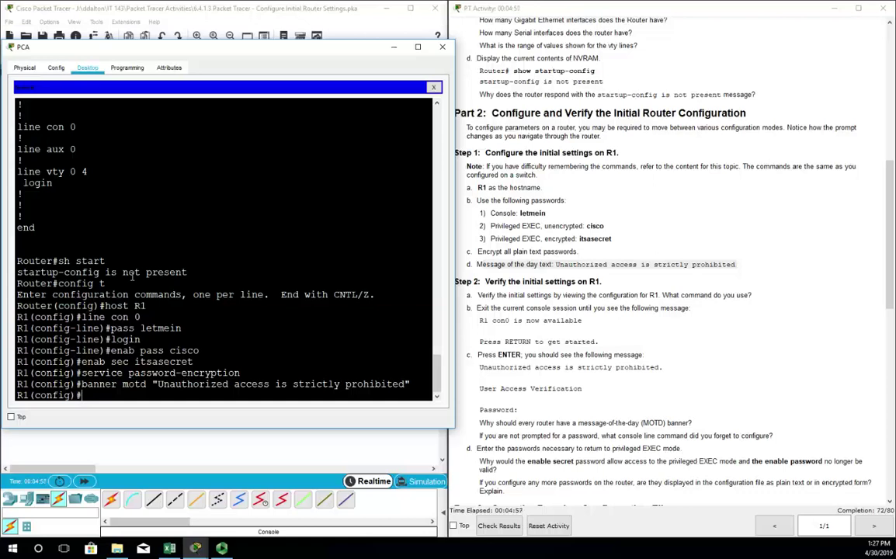
pyautogui.write('copy run start')
# Step: Exit config mode and save the running config to startup-config with 'copy run start'
pyautogui.press('Return')
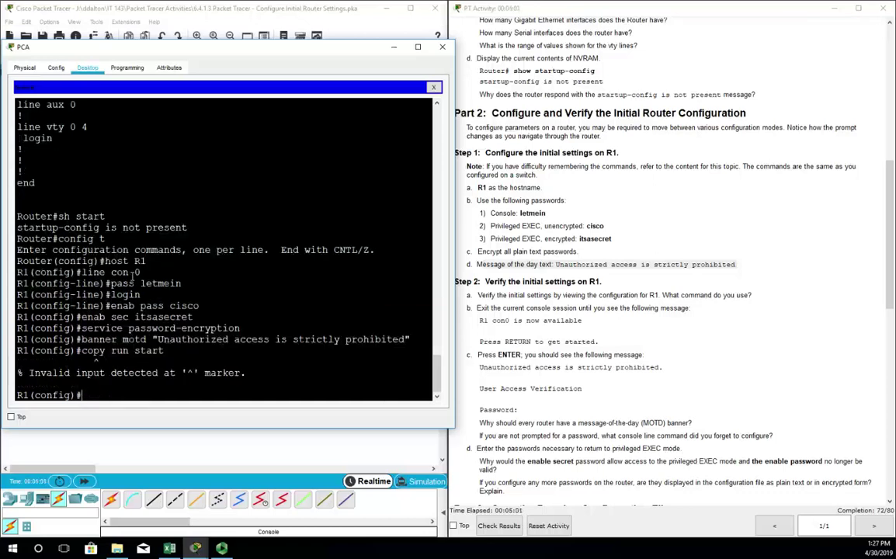
pyautogui.write('exit')
pyautogui.press('Return')
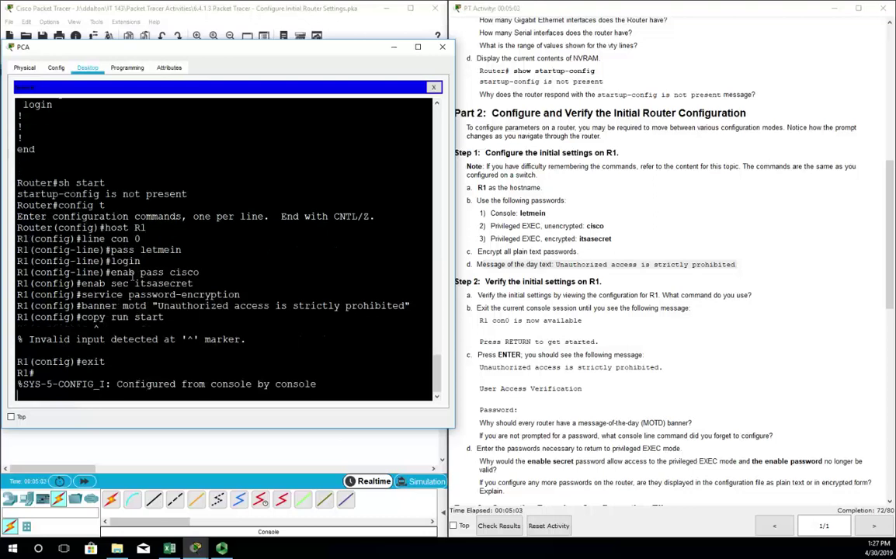
pyautogui.write('copy run start')
pyautogui.press('Return')
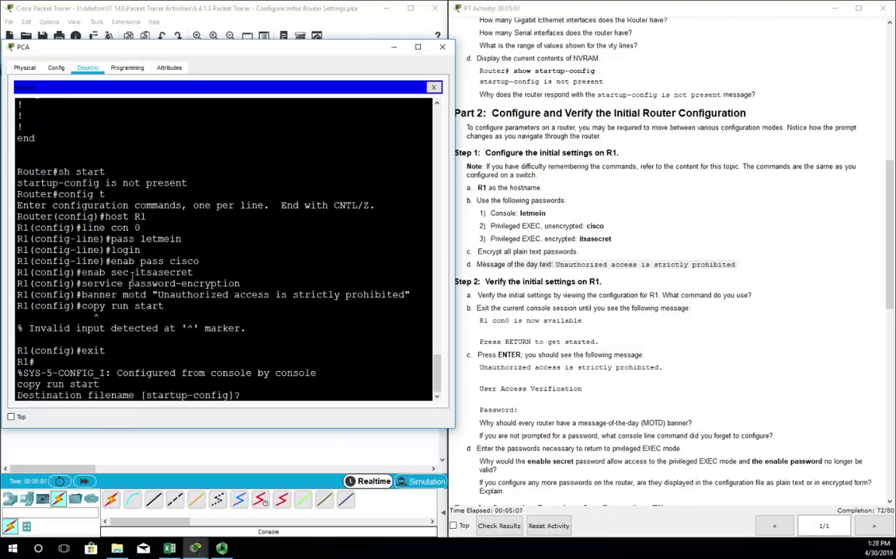
pyautogui.press('Return')
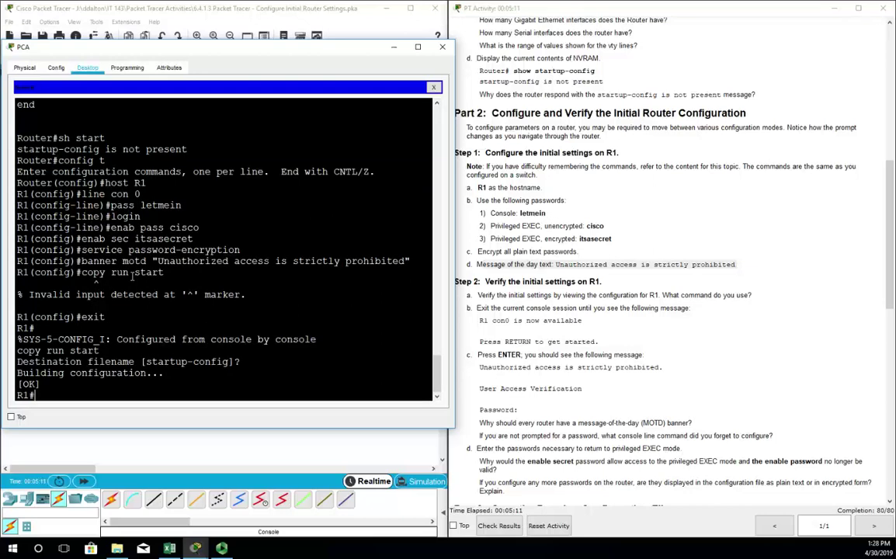
# Step: Log out and back in with the console password and enable secret, reaching R1#
pyautogui.write('exit')
pyautogui.press('Return')
pyautogui.press('Return')
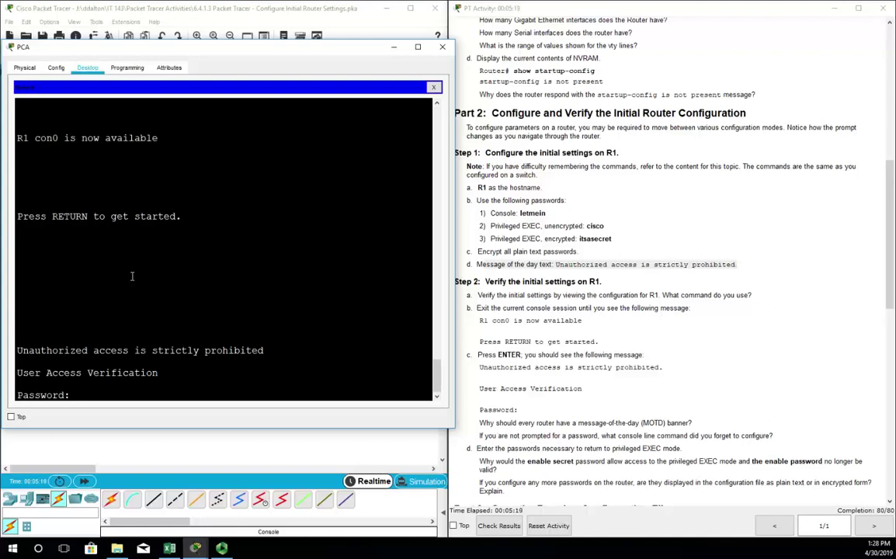
pyautogui.press('Return')
pyautogui.write('en')
pyautogui.press('Return')
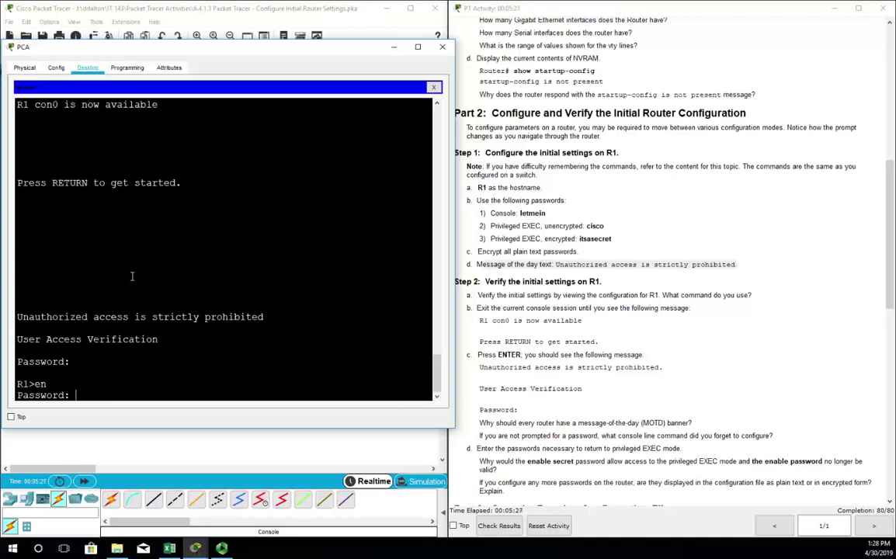
pyautogui.press('Return')
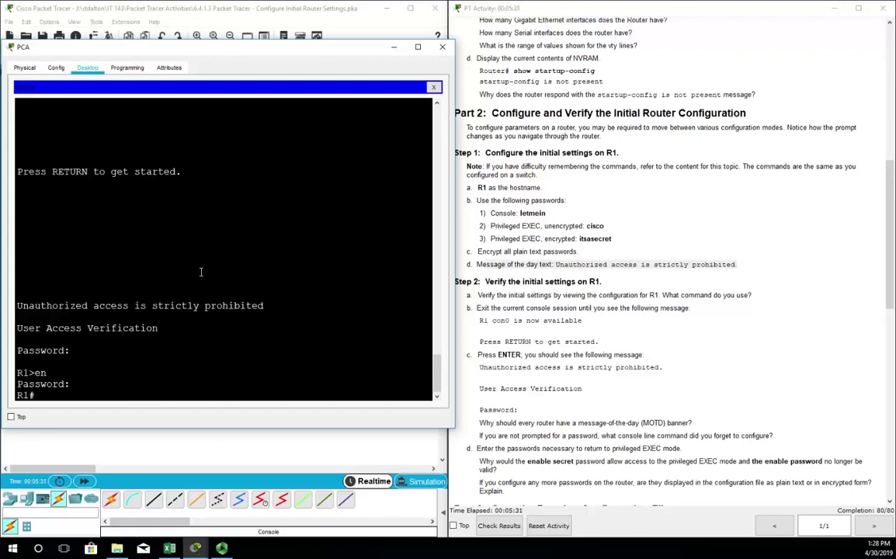
pyautogui.scroll(-8, 575, 335)
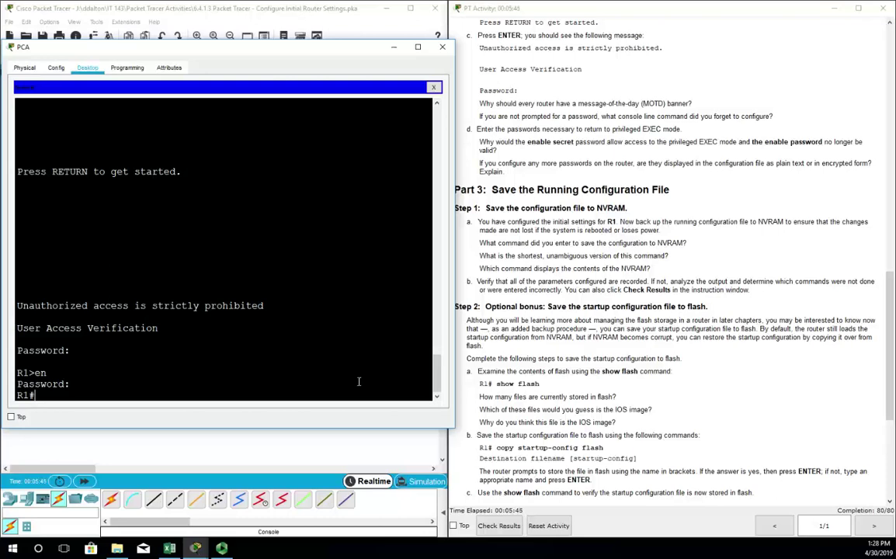
# Step: Page through R1's saved startup configuration with 'sh start'
pyautogui.write('sh start')
pyautogui.press('Return')
pyautogui.press('space')
pyautogui.press('space')
pyautogui.press('space')
pyautogui.press('space')
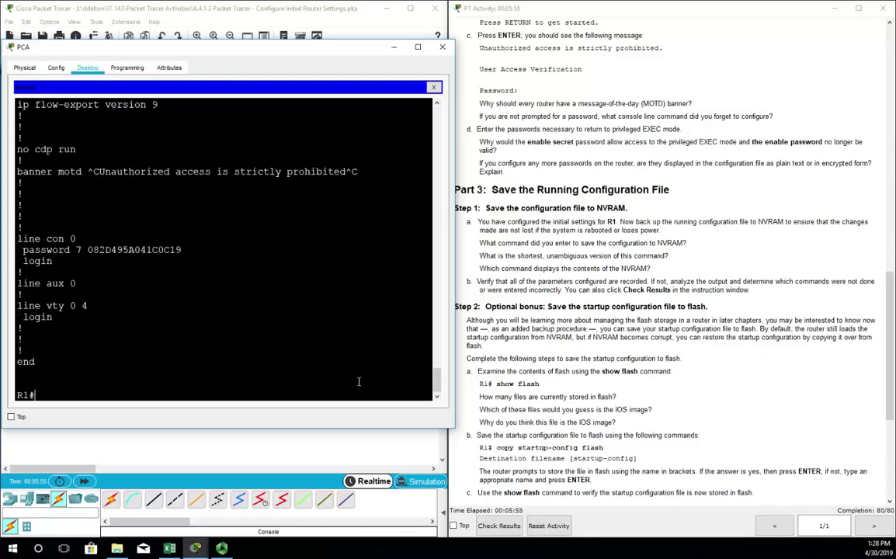
# Step: List flash contents with 'sh flash', noting the c1900-universalk9-mz.SPA.151-4.M4.bin image
pyautogui.write('sh flash')
pyautogui.press('Return')
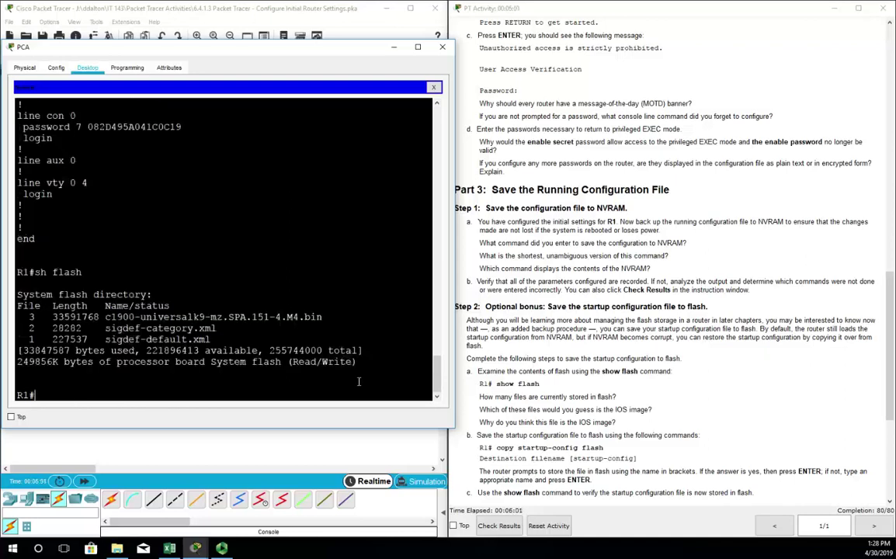
pyautogui.moveTo(171, 306); pyautogui.dragTo(335, 318)
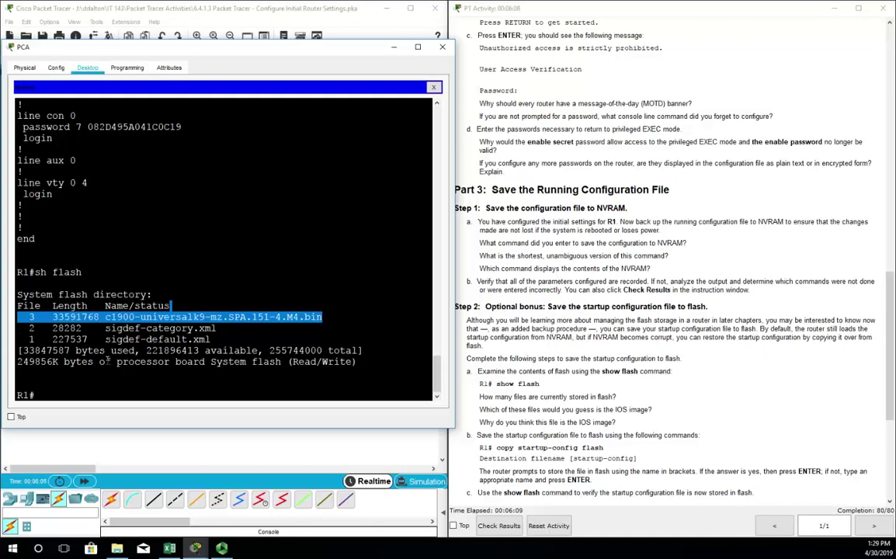
pyautogui.click(193, 273)
pyautogui.press('Return')
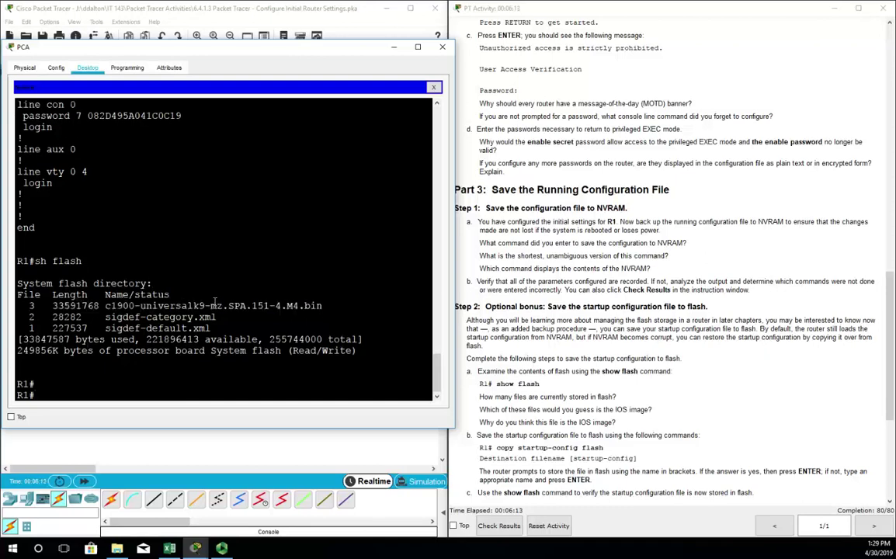
# Step: Try copying the running config to backup-config and flash:backup-config
pyautogui.write('copy run backup')
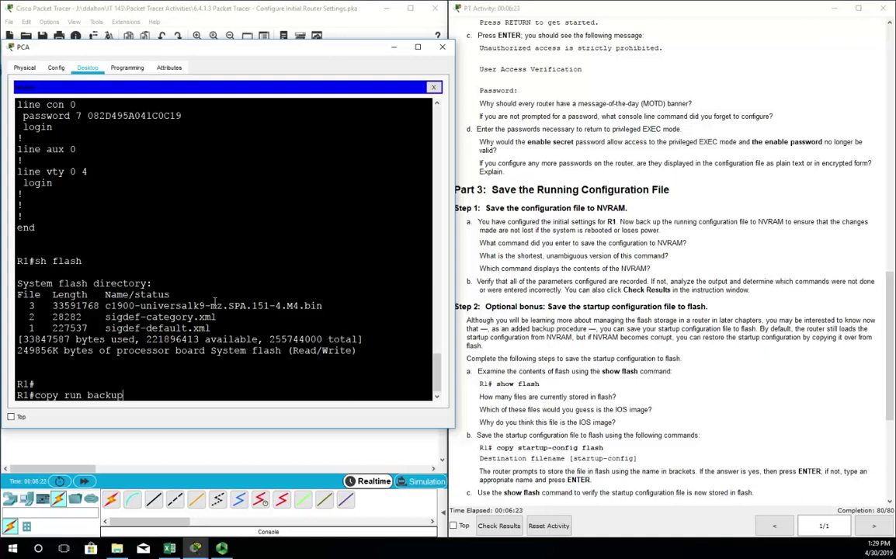
pyautogui.write('-config')
pyautogui.press('Return')
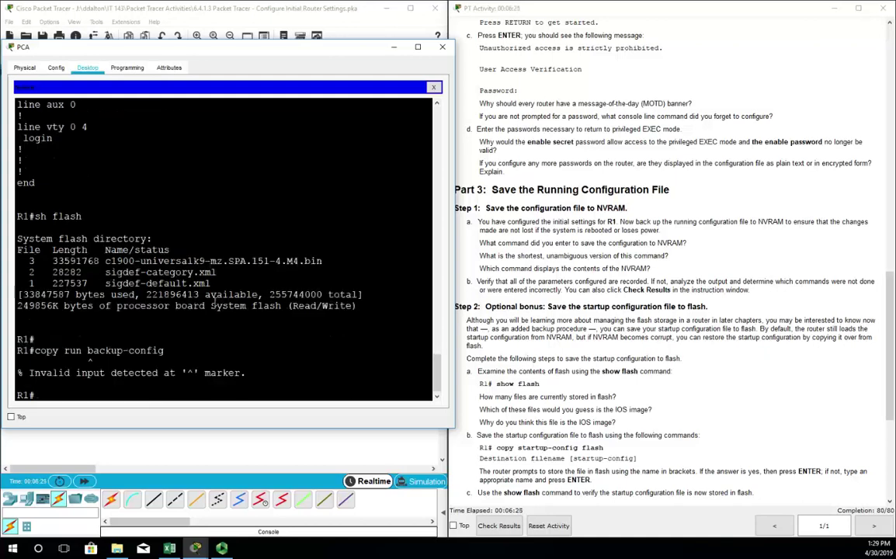
pyautogui.press('Up')
pyautogui.press('BackSpace')
pyautogui.press('BackSpace')
pyautogui.press('BackSpace')
pyautogui.press('BackSpace')
pyautogui.press('BackSpace')
pyautogui.press('BackSpace')
pyautogui.press('BackSpace')
pyautogui.press('BackSpace')
pyautogui.press('BackSpace')
pyautogui.press('BackSpace')
pyautogui.press('BackSpace')
pyautogui.press('BackSpace')
pyautogui.press('BackSpace')
pyautogui.write('flahs')
pyautogui.press('BackSpace')
pyautogui.press('BackSpace')
pyautogui.write('sh:blackup')
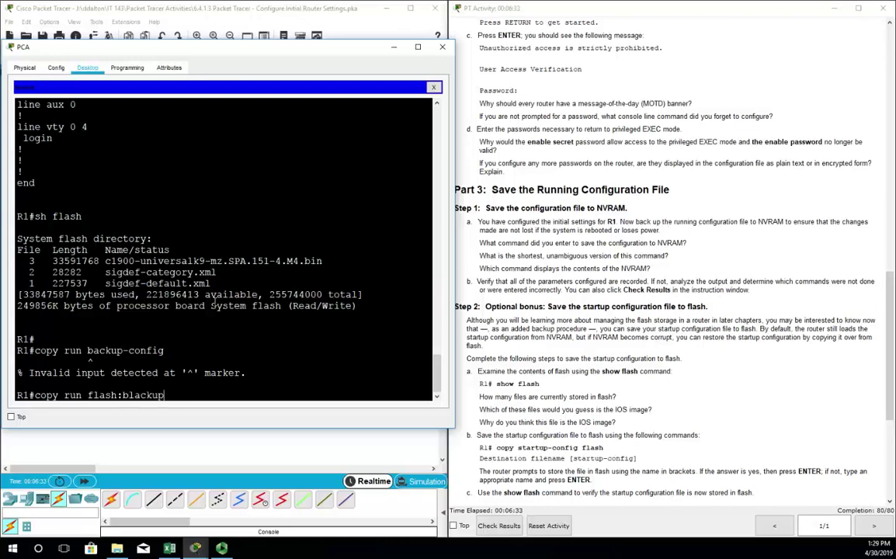
pyautogui.press('BackSpace')
pyautogui.press('BackSpace')
pyautogui.press('BackSpace')
pyautogui.press('BackSpace')
pyautogui.press('BackSpace')
pyautogui.press('BackSpace')
pyautogui.write('ackup-config')
pyautogui.press('Return')
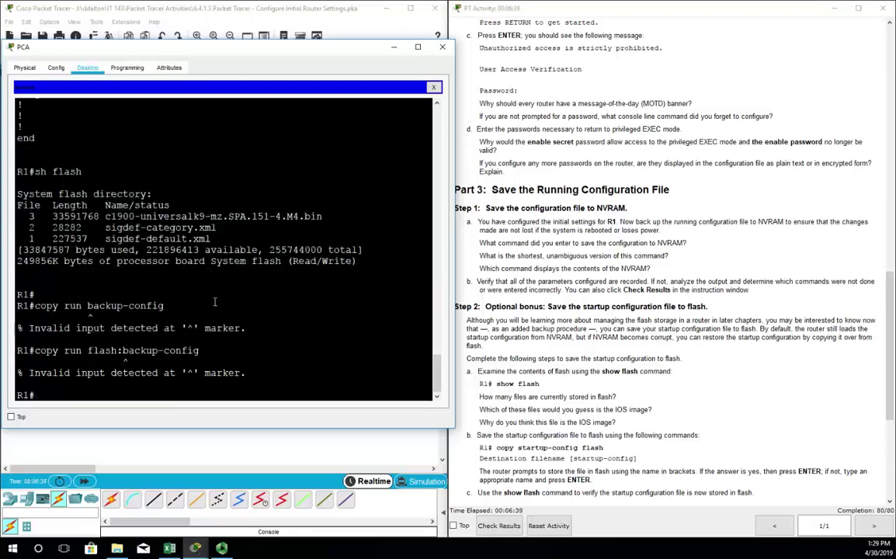
# Step: Copy run to flash: named backup-config and confirm four files with 'sh flash'
pyautogui.press('Up')
pyautogui.press('BackSpace')
pyautogui.press('BackSpace')
pyautogui.press('BackSpace')
pyautogui.press('BackSpace')
pyautogui.press('BackSpace')
pyautogui.press('BackSpace')
pyautogui.press('BackSpace')
pyautogui.press('BackSpace')
pyautogui.press('BackSpace')
pyautogui.press('BackSpace')
pyautogui.press('BackSpace')
pyautogui.press('BackSpace')
pyautogui.press('BackSpace')
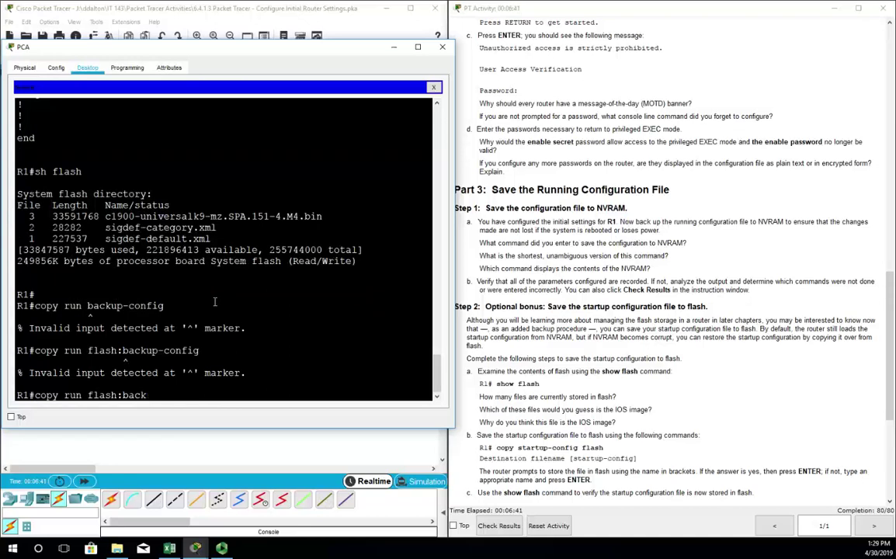
pyautogui.press('Return')
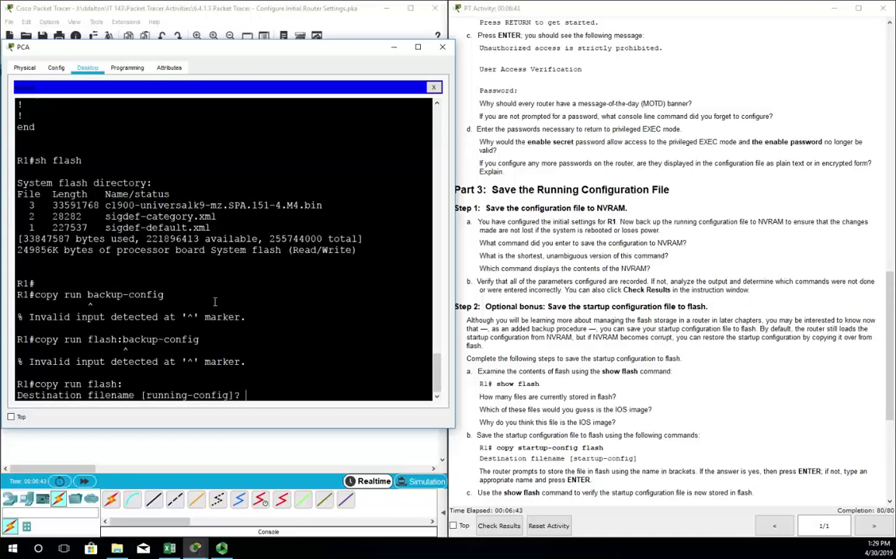
pyautogui.write('backup-config')
pyautogui.press('Return')
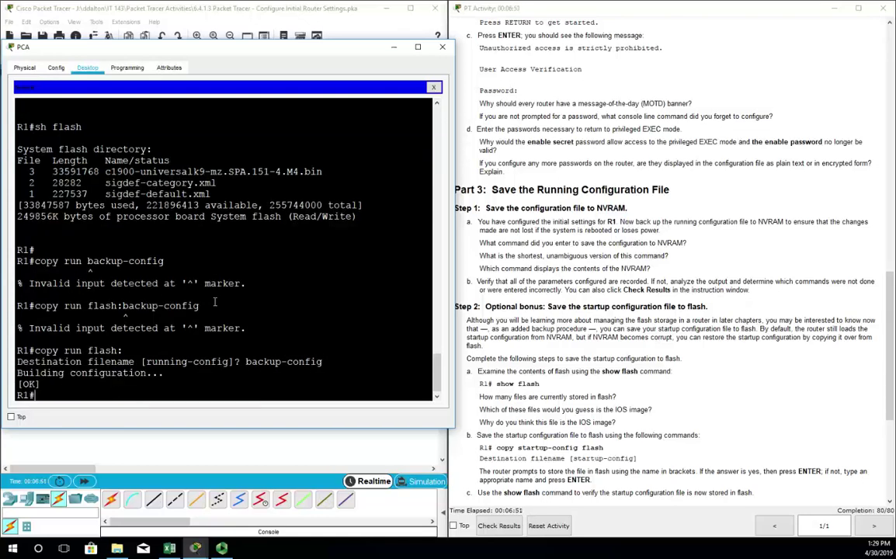
pyautogui.write('sh flash:')
pyautogui.press('Return')
pyautogui.moveTo(181, 306); pyautogui.dragTo(18, 306)
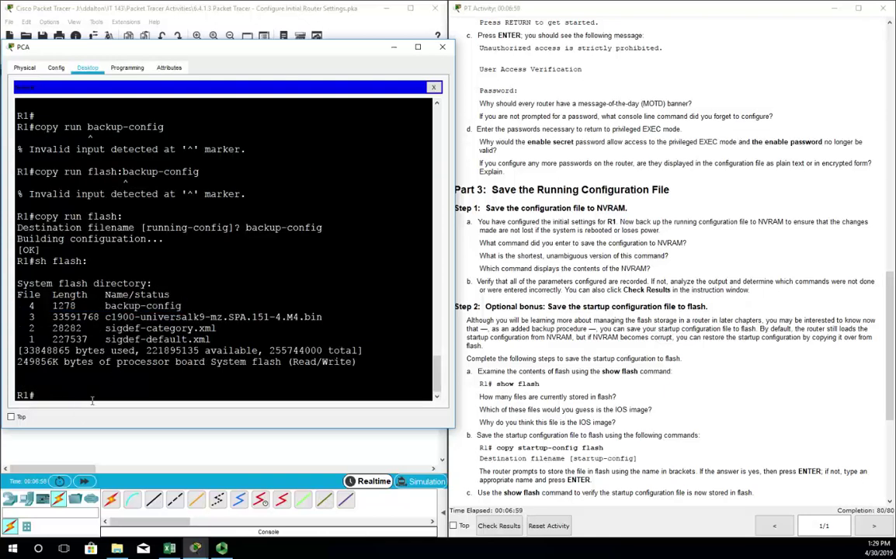
pyautogui.write('copy backup-config run')
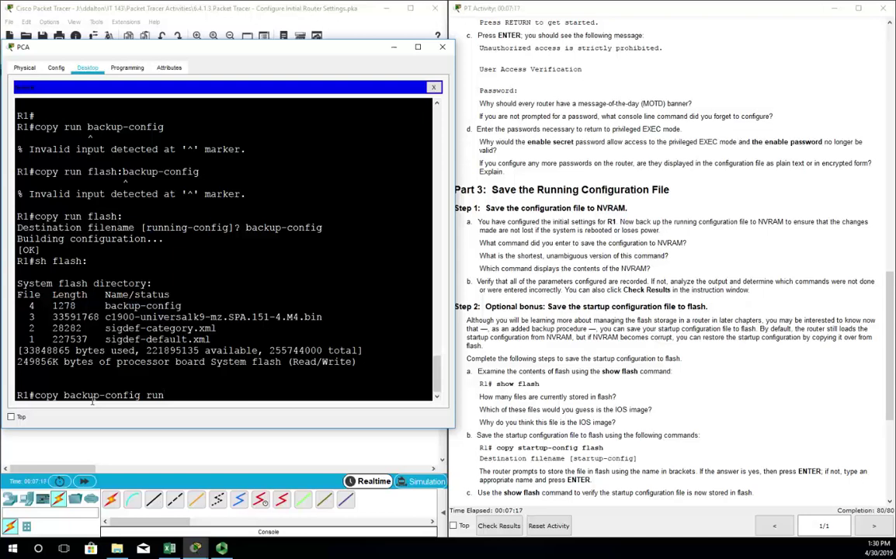
pyautogui.press('BackSpace')
pyautogui.press('BackSpace')
pyautogui.press('BackSpace')
pyautogui.press('BackSpace')
pyautogui.press('BackSpace')
pyautogui.press('BackSpace')
pyautogui.press('BackSpace')
pyautogui.press('BackSpace')
pyautogui.press('BackSpace')
pyautogui.press('BackSpace')
pyautogui.press('BackSpace')
pyautogui.press('BackSpace')
pyautogui.press('BackSpace')
pyautogui.press('BackSpace')
pyautogui.press('BackSpace')
pyautogui.press('BackSpace')
pyautogui.press('BackSpace')
pyautogui.press('BackSpace')
pyautogui.press('BackSpace')
pyautogui.press('BackSpace')
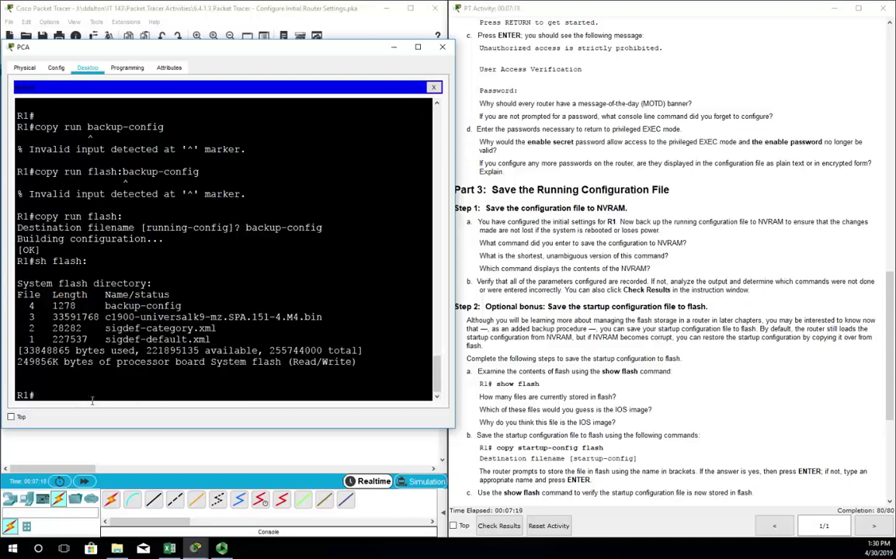